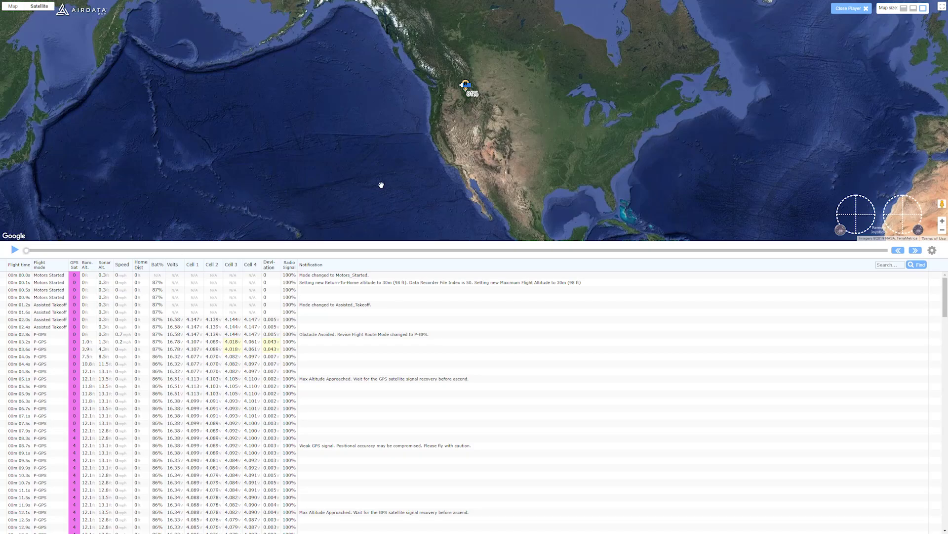
Examine the drone's flight path and its markers up close on the satellite map
scroll(466, 87, "up", 1)
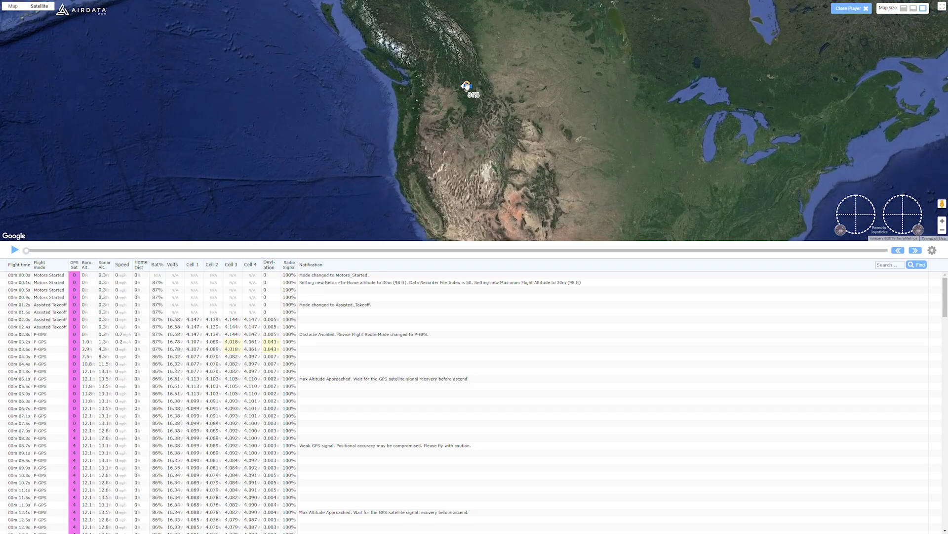
scroll(467, 88, "up", 3)
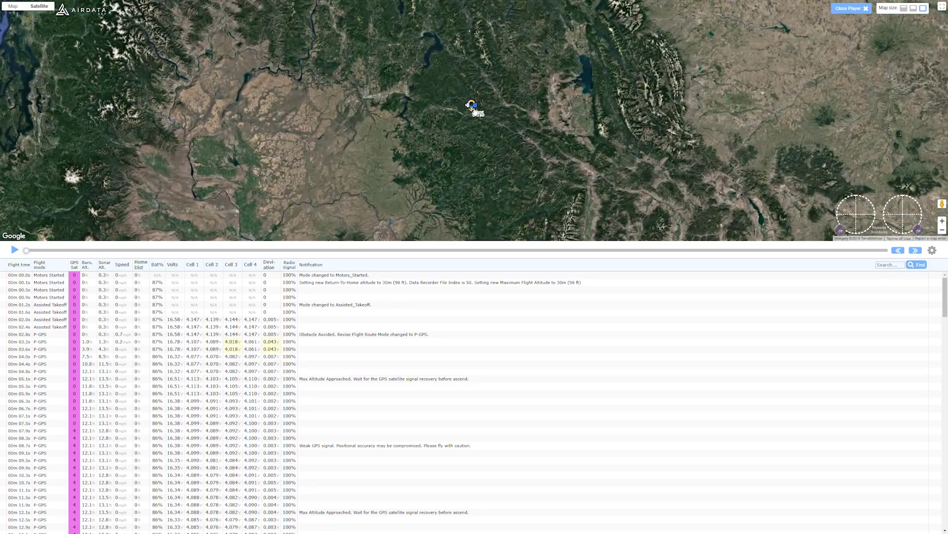
scroll(472, 111, "up", 3)
scroll(460, 129, "up", 1)
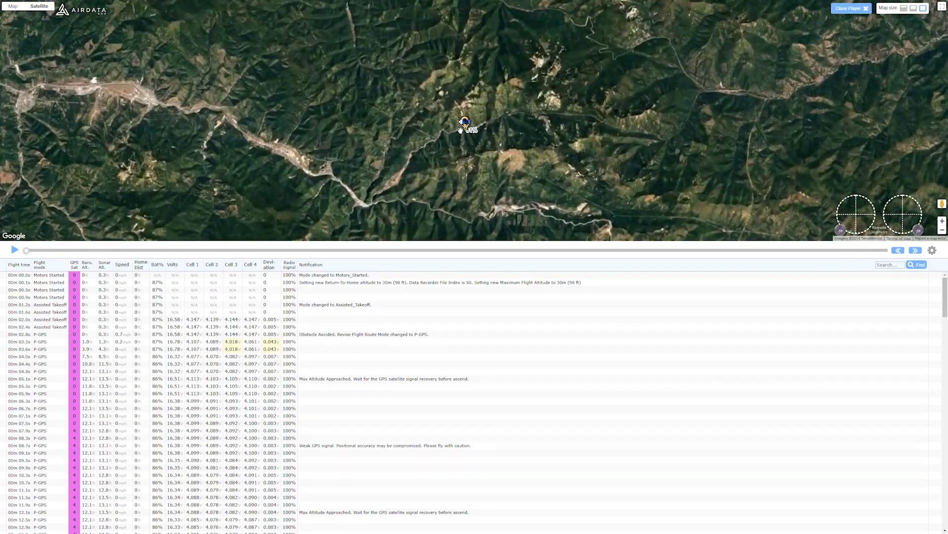
scroll(463, 134, "up", 4)
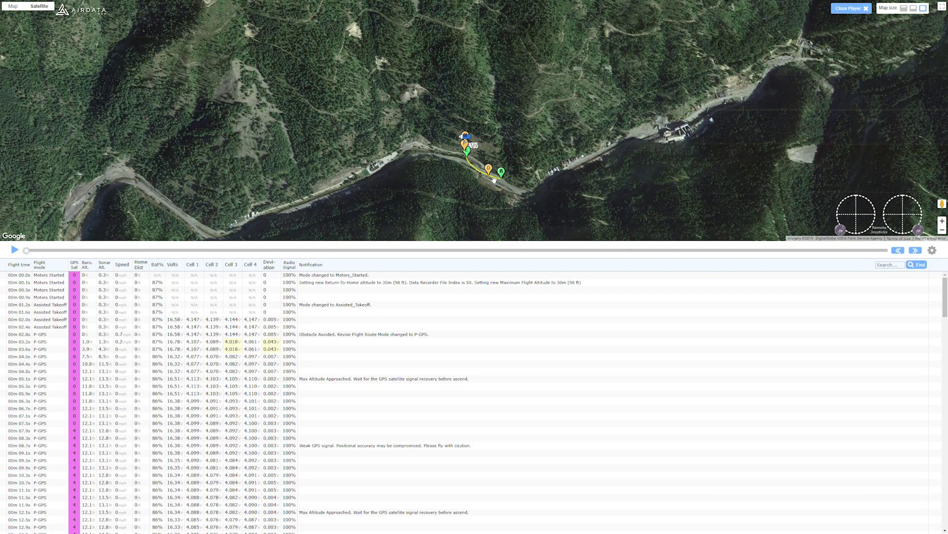
scroll(494, 179, "up", 2)
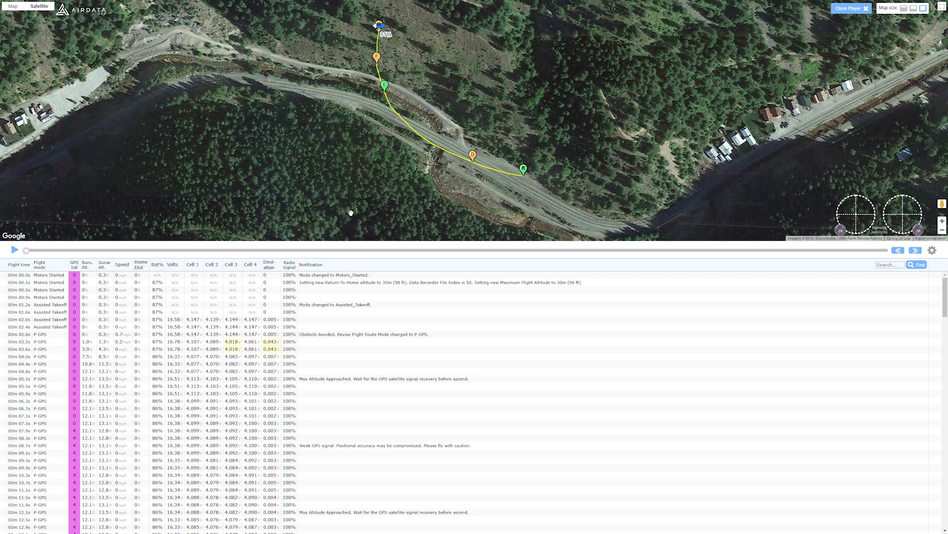
left_click_drag(384, 177, 412, 193)
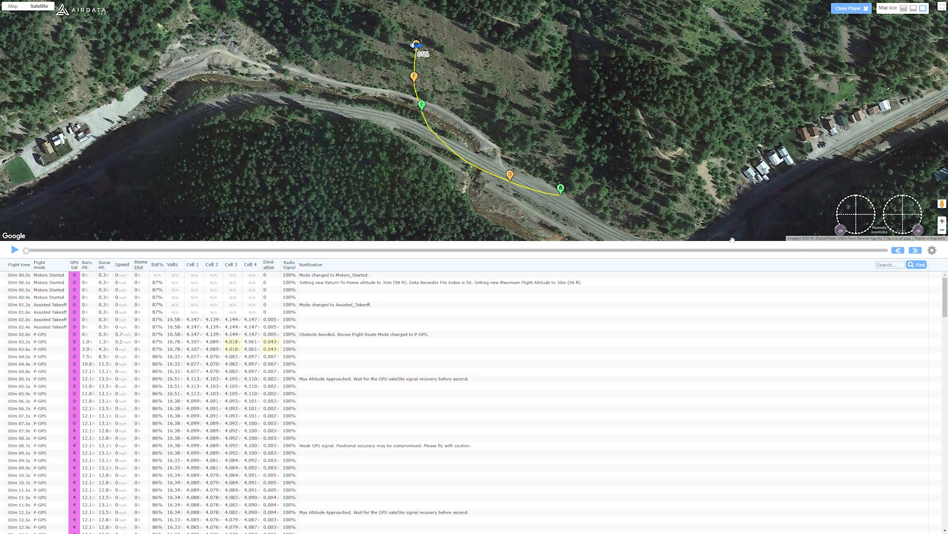
Set the playback speed to the second-slowest option and play the flight through to its end
left_click(932, 251)
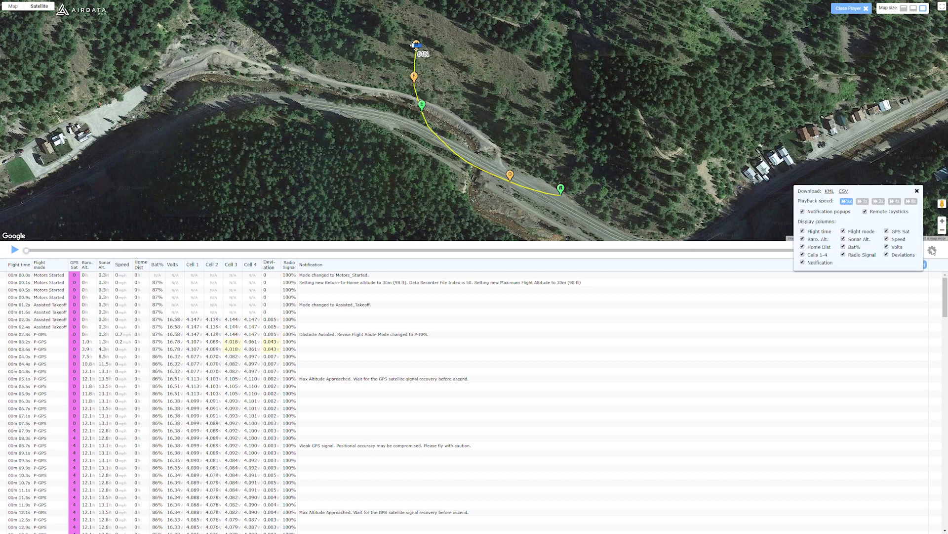
left_click(865, 202)
left_click(917, 191)
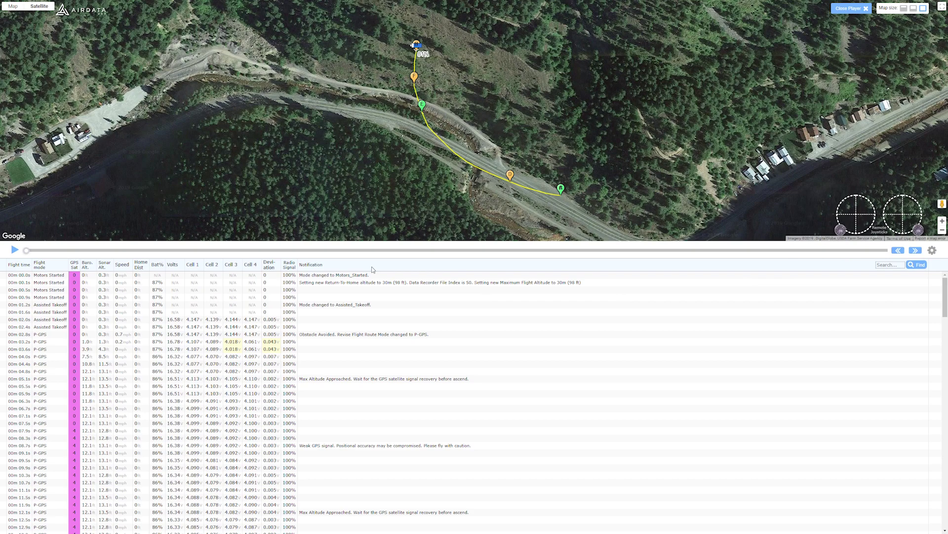
left_click(14, 250)
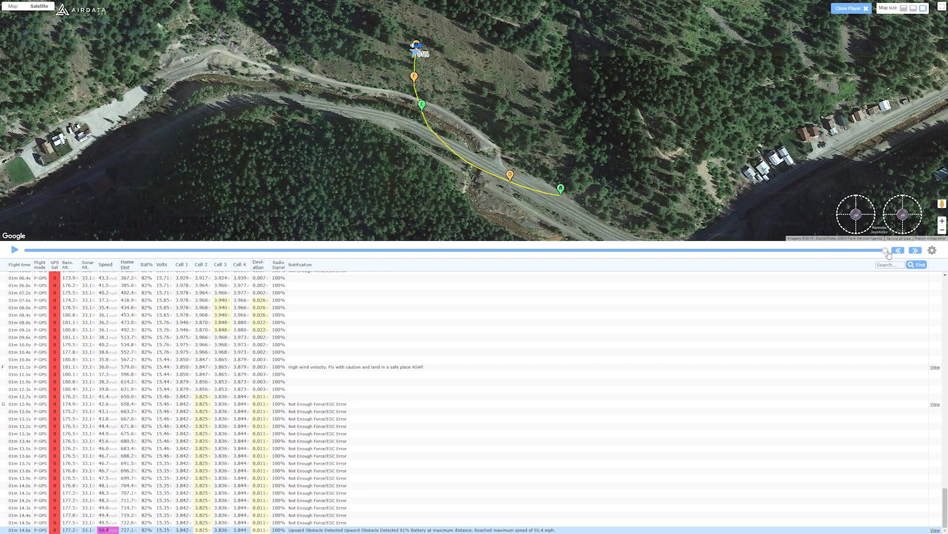
Return the flight playback to the very beginning of the log at 00m 00.0s
left_click_drag(885, 251, 24, 253)
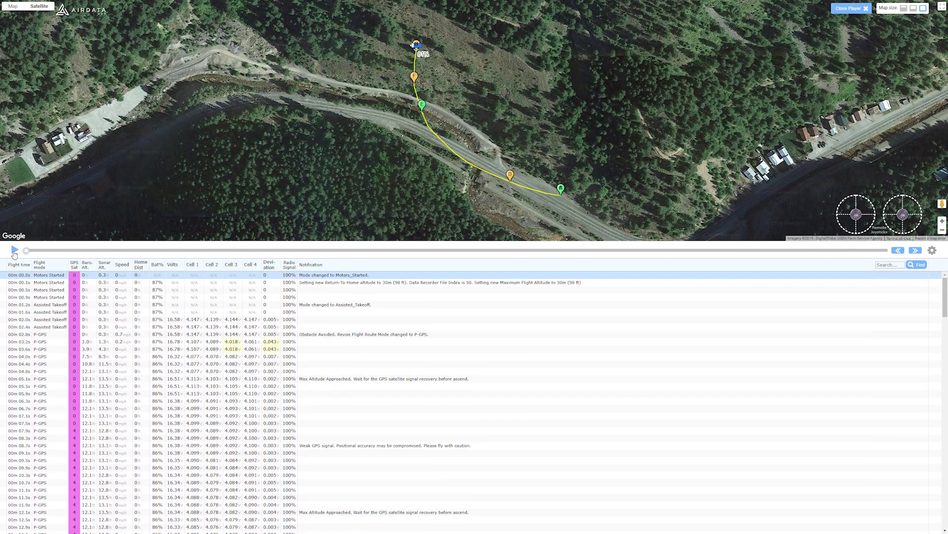
left_click(15, 251)
left_click(26, 250)
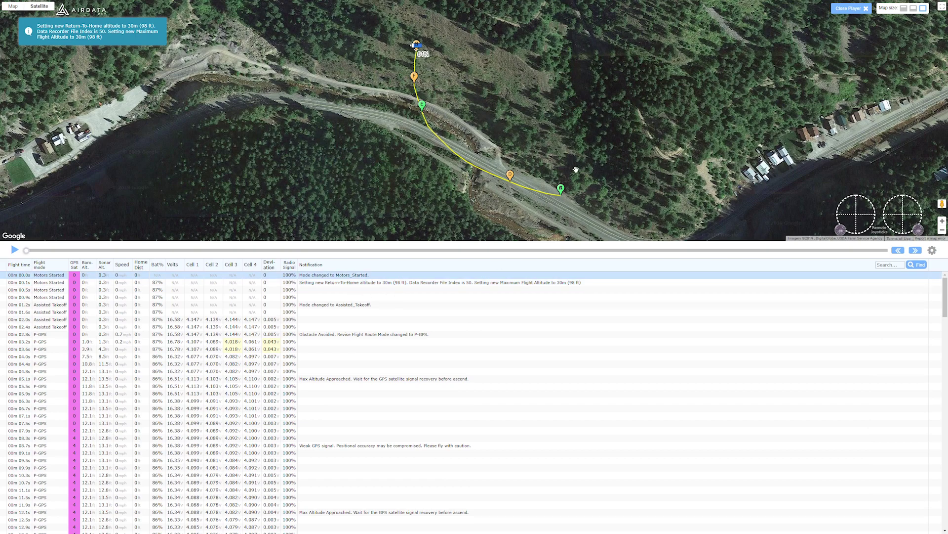
Set the playback speed to the slowest option and start playing the flight from the beginning
left_click(933, 249)
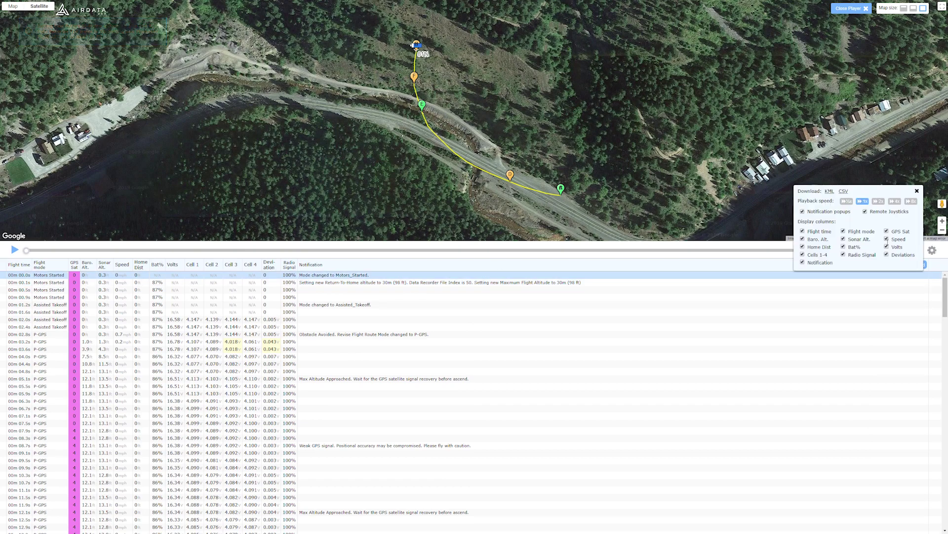
left_click(846, 202)
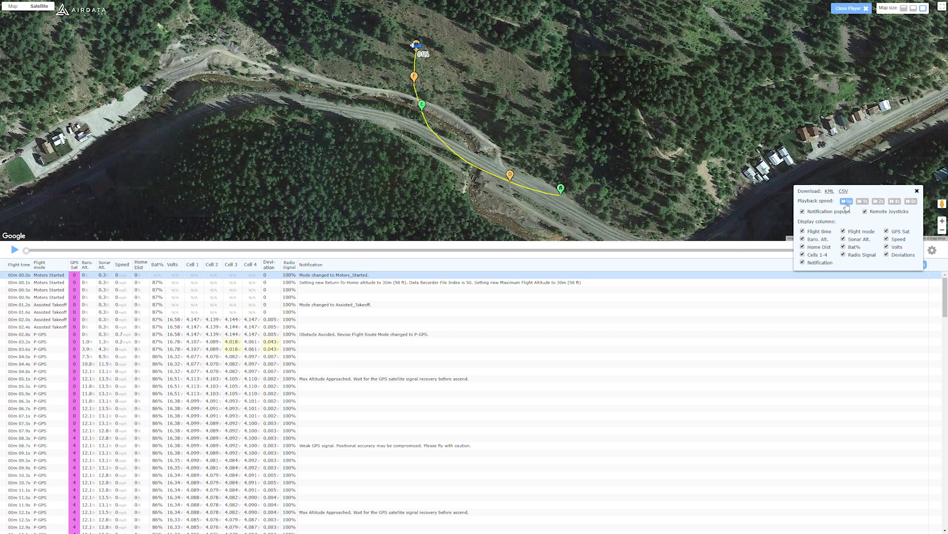
left_click(917, 192)
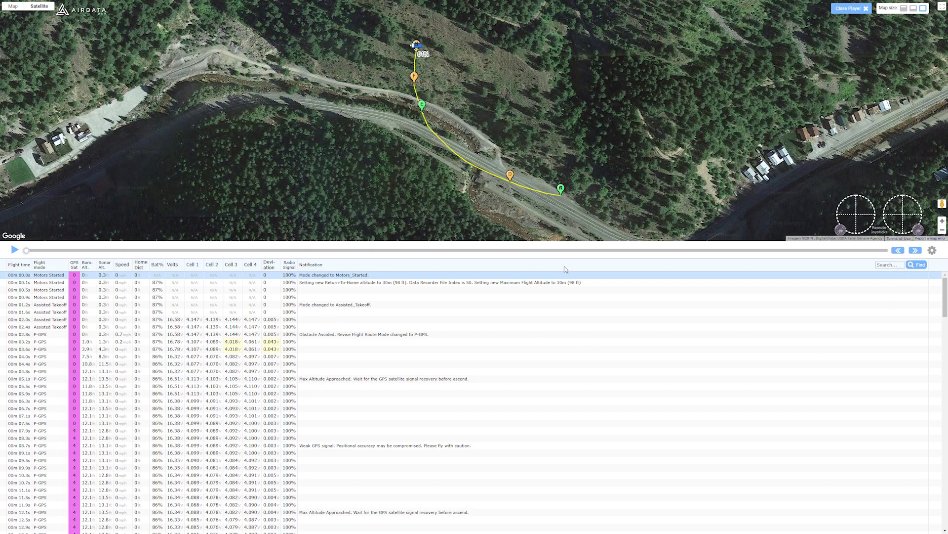
left_click(13, 250)
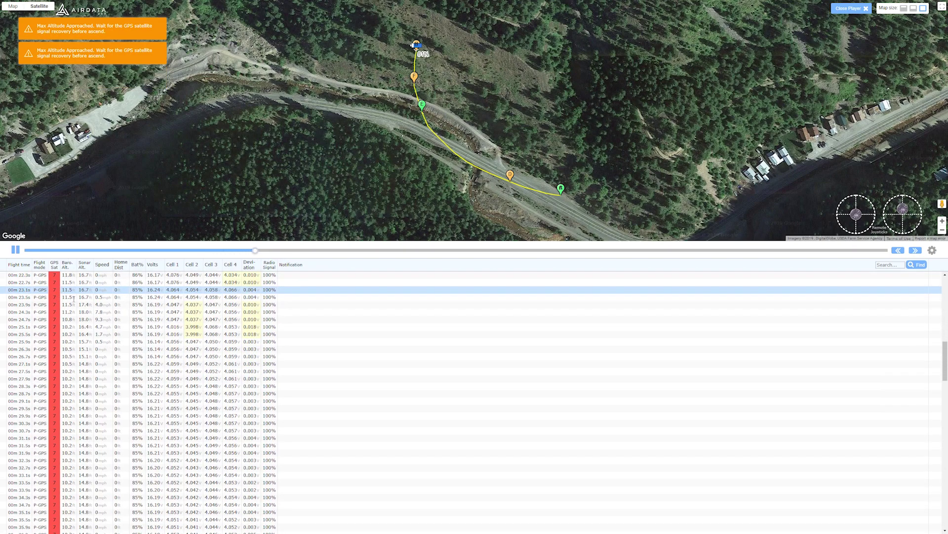
Examine the surrounding valley and the start of the flight path on the map during playback
scroll(594, 137, "down", 1)
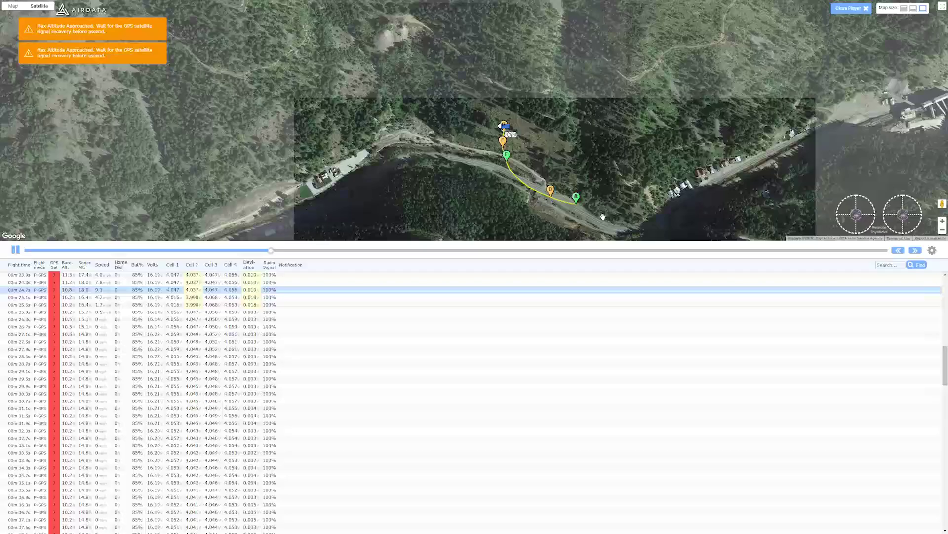
scroll(594, 126, "down", 1)
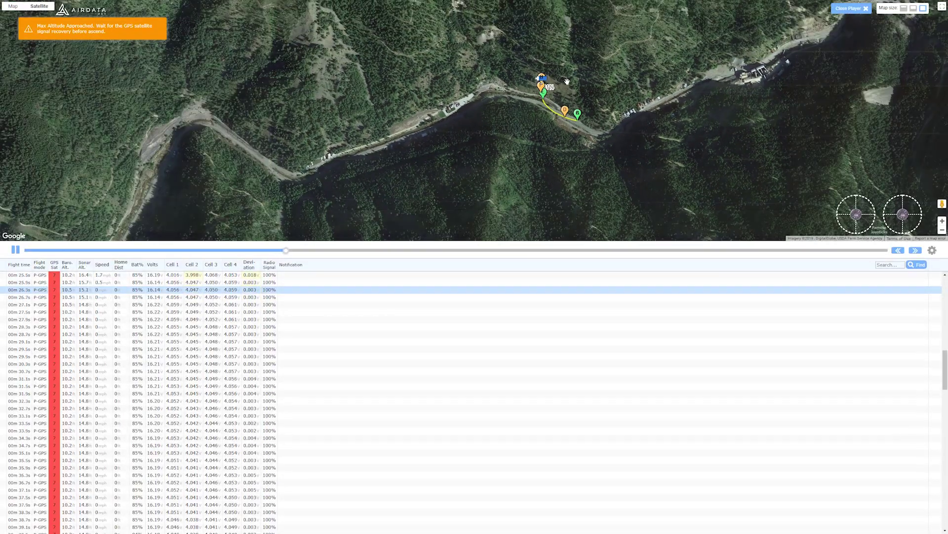
scroll(576, 118, "up", 2)
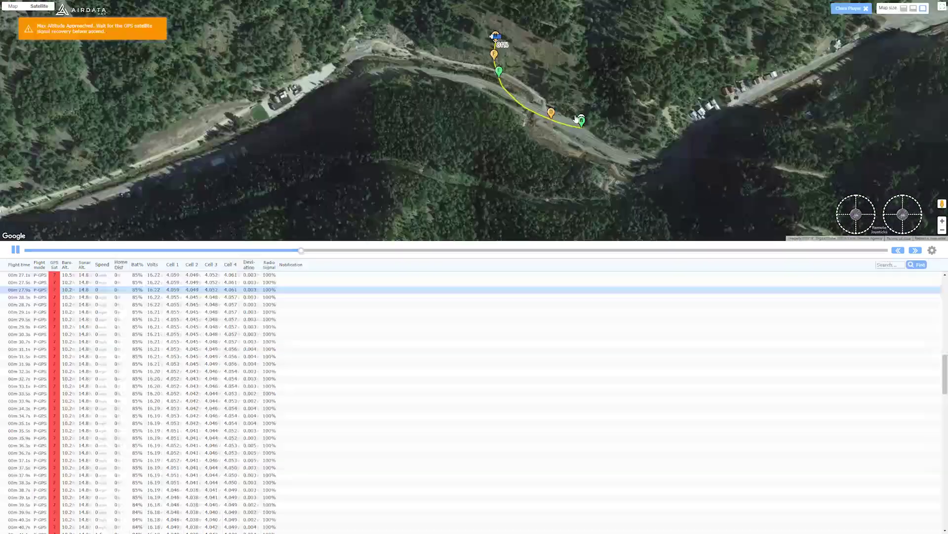
scroll(573, 116, "down", 1)
scroll(907, 73, "up", 1)
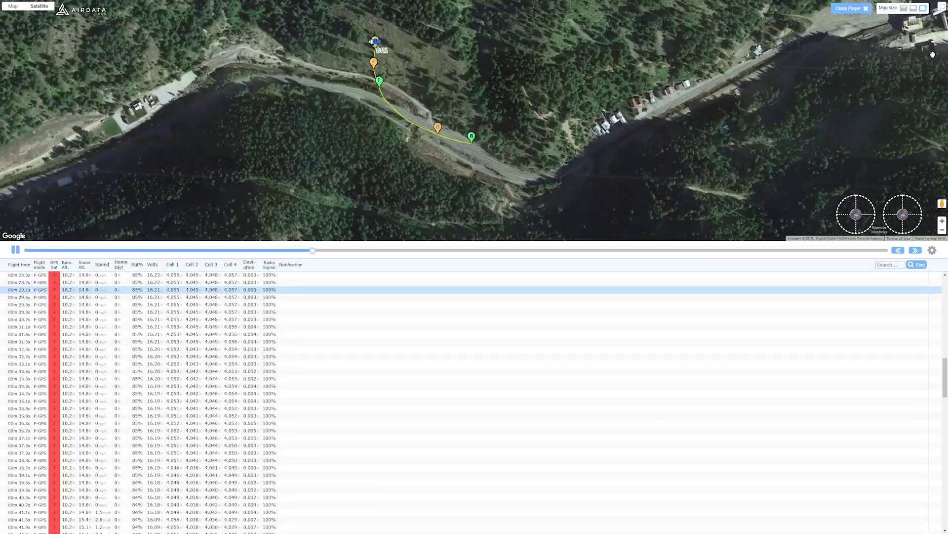
scroll(898, 65, "down", 1)
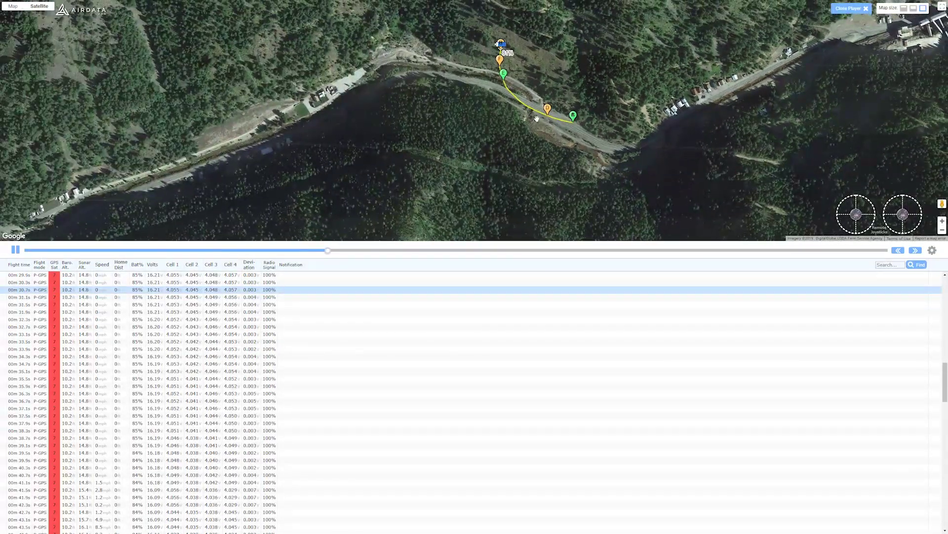
scroll(574, 121, "up", 1)
scroll(575, 122, "up", 1)
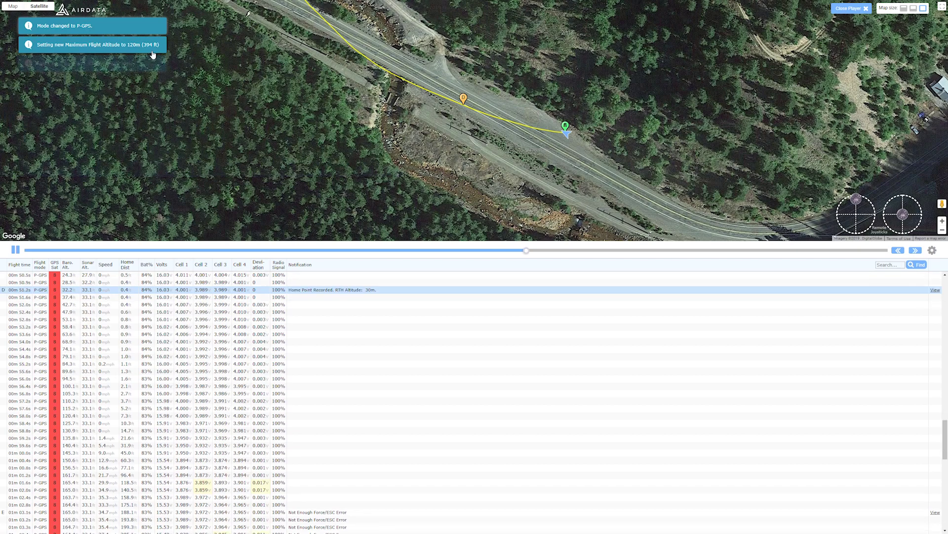
Pause the playback at 00m 53.2s to inspect the log, then resume it and pause at 00m 59.2s
left_click(16, 250)
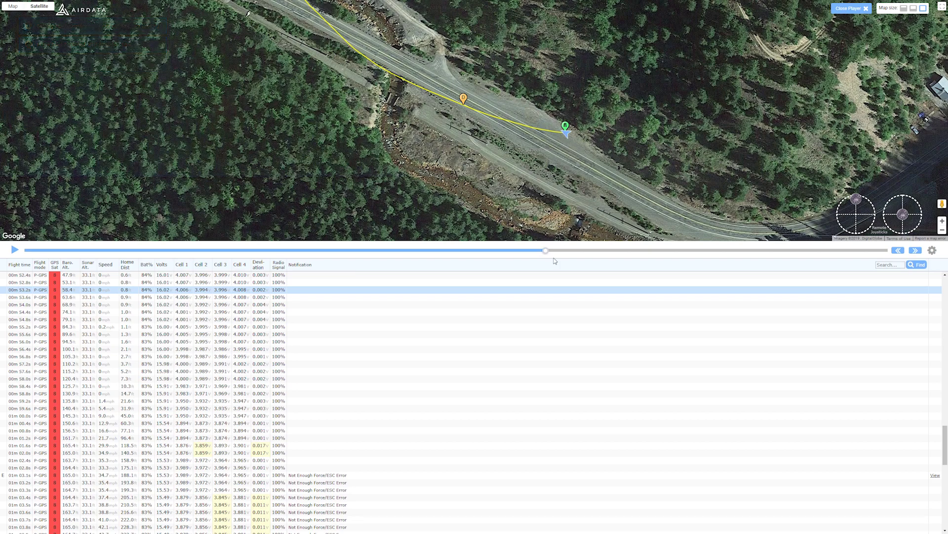
key("space")
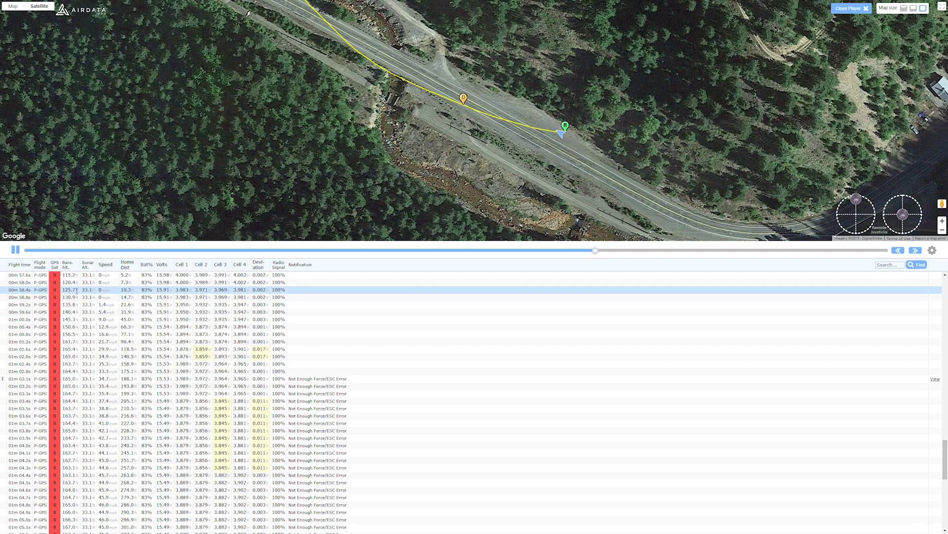
left_click(20, 250)
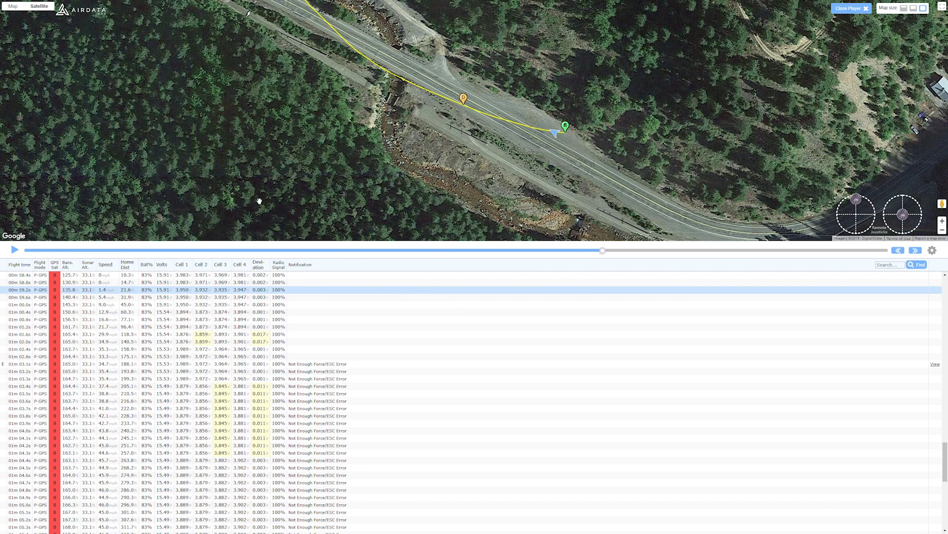
Continue the playback in two stretches, pausing at 01m 00.8s and again at 01m 04.0s
left_click(14, 251)
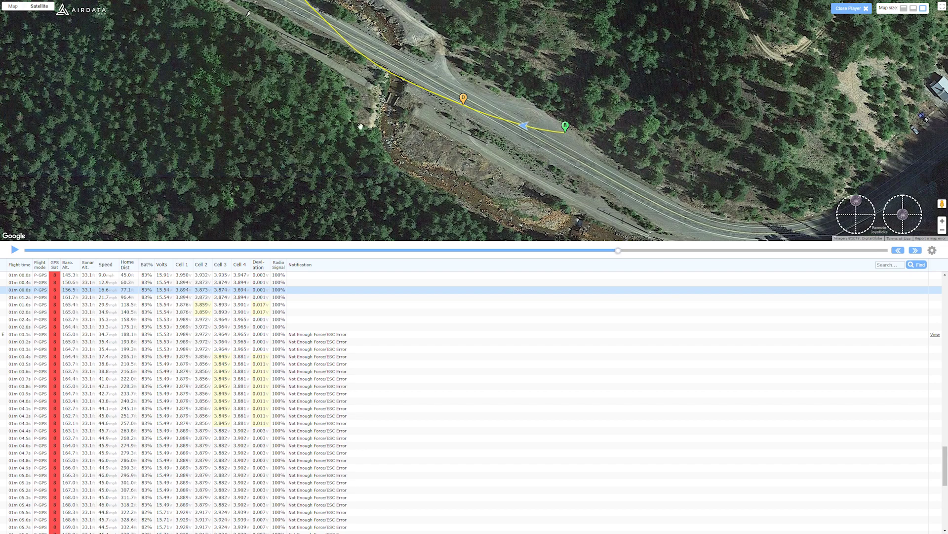
left_click(15, 250)
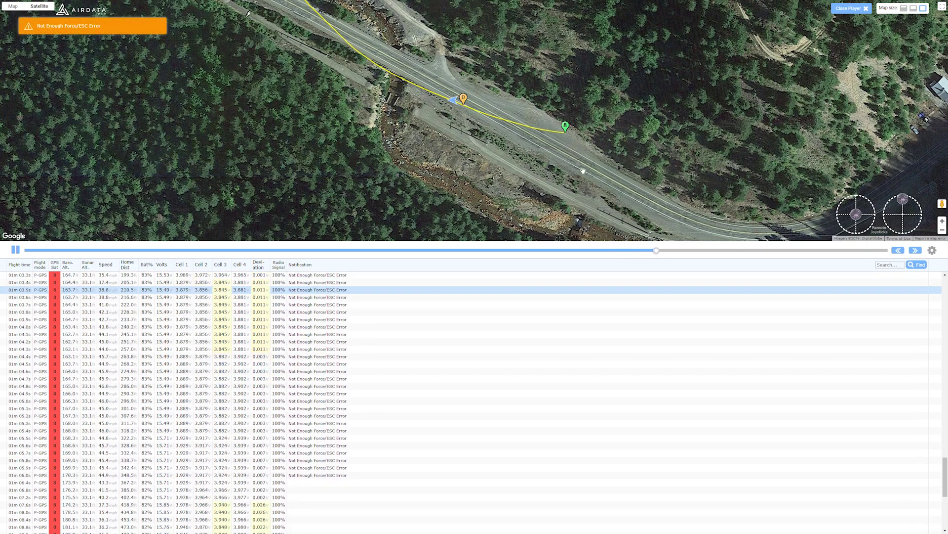
left_click(15, 250)
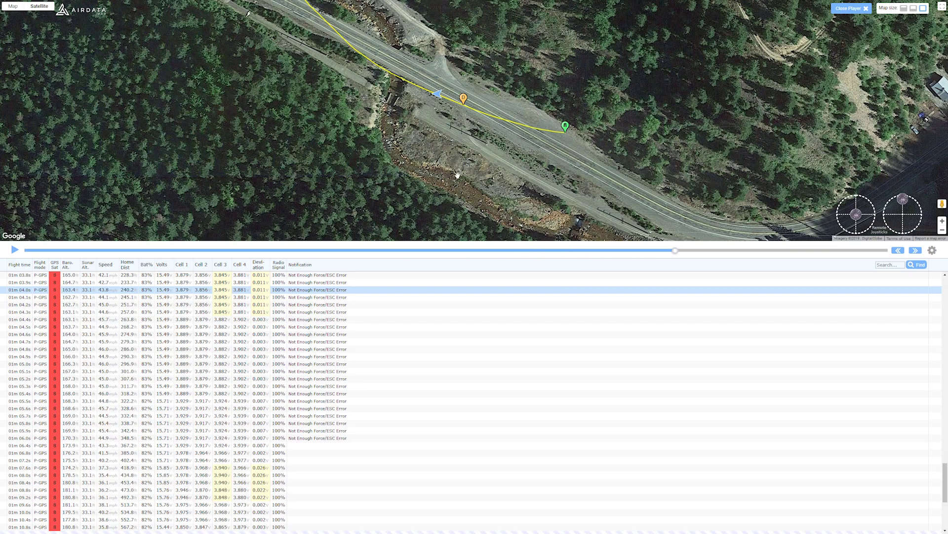
Play the flight on to 01m 04.3s and review the Not Enough Force/ESC Error rows from 01m 03.1s
left_click_drag(565, 80, 630, 166)
scroll(630, 165, "down", 2)
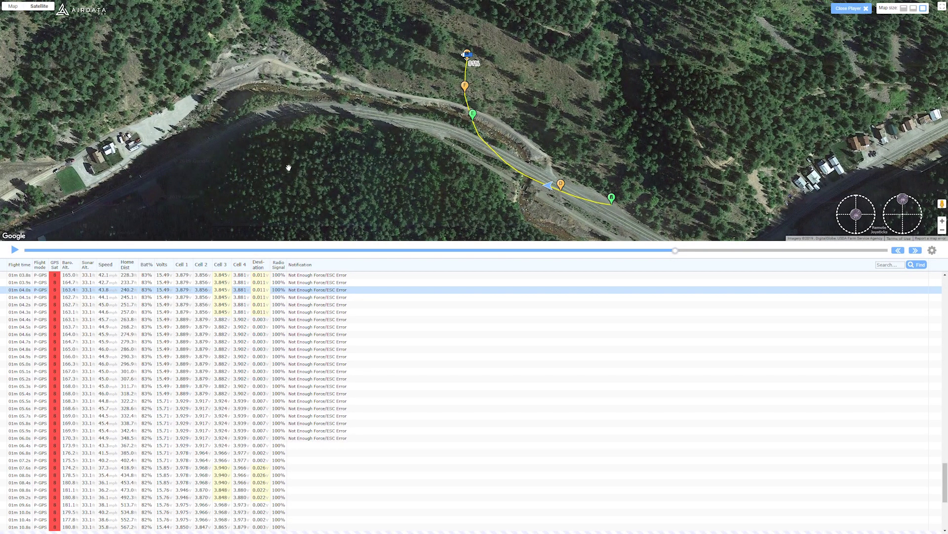
left_click(14, 250)
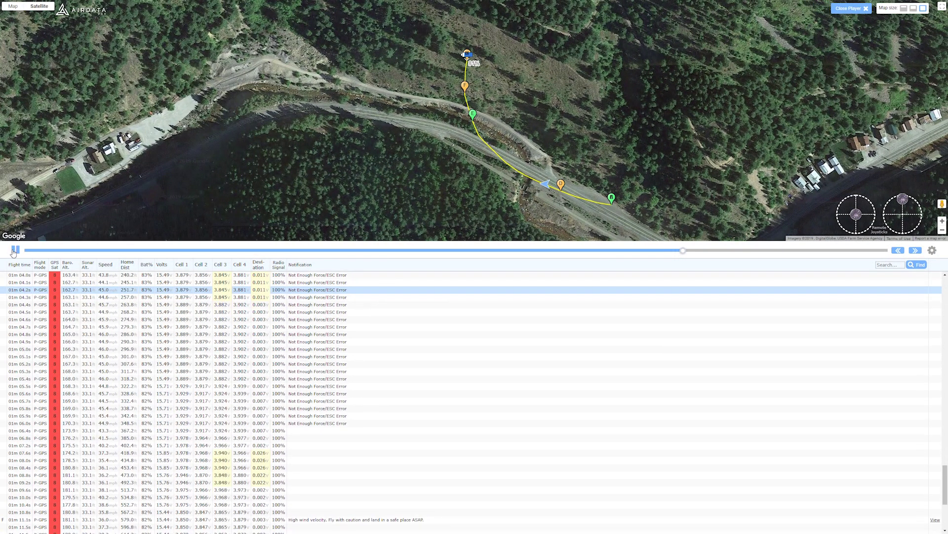
scroll(346, 318, "up", 3)
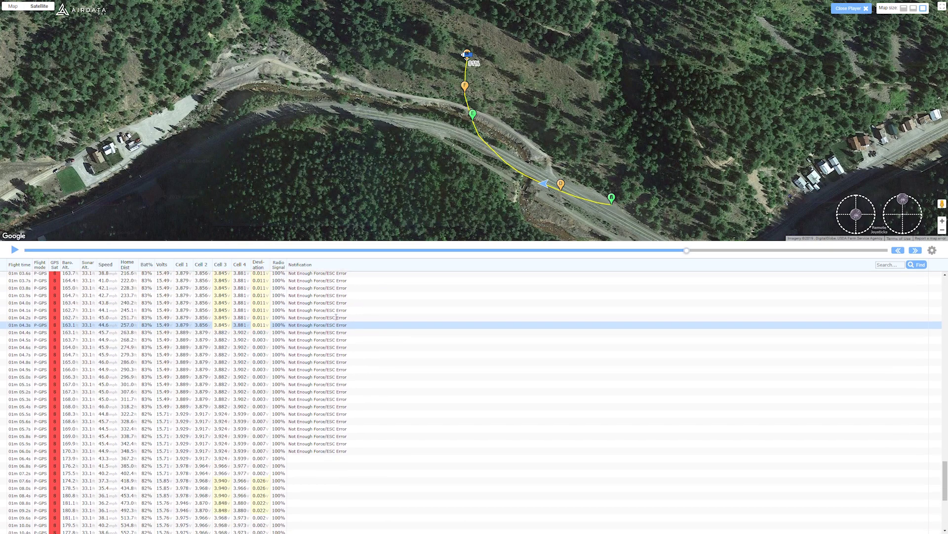
scroll(321, 326, "down", 1)
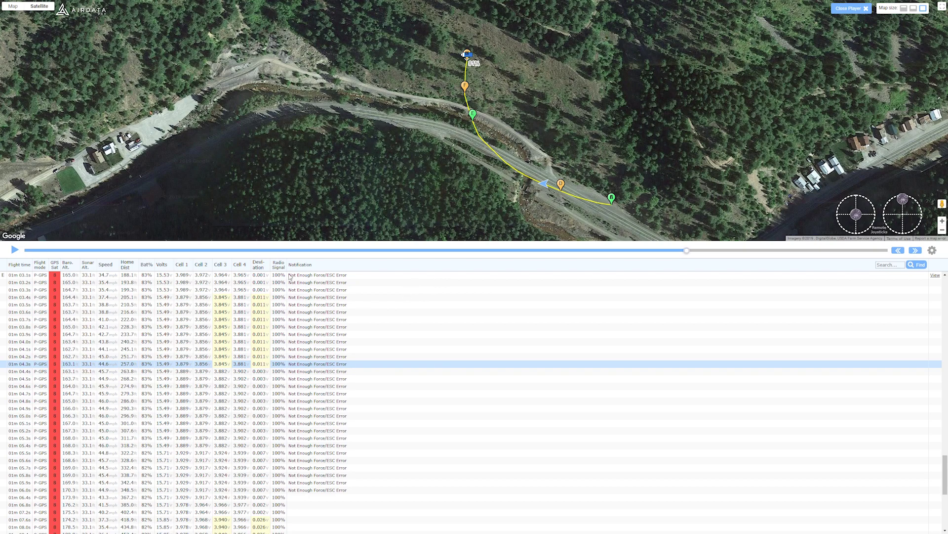
Play the rest of the flight to its end, pausing at 01m 08.8s and 01m 11.9s to inspect the log
left_click(15, 253)
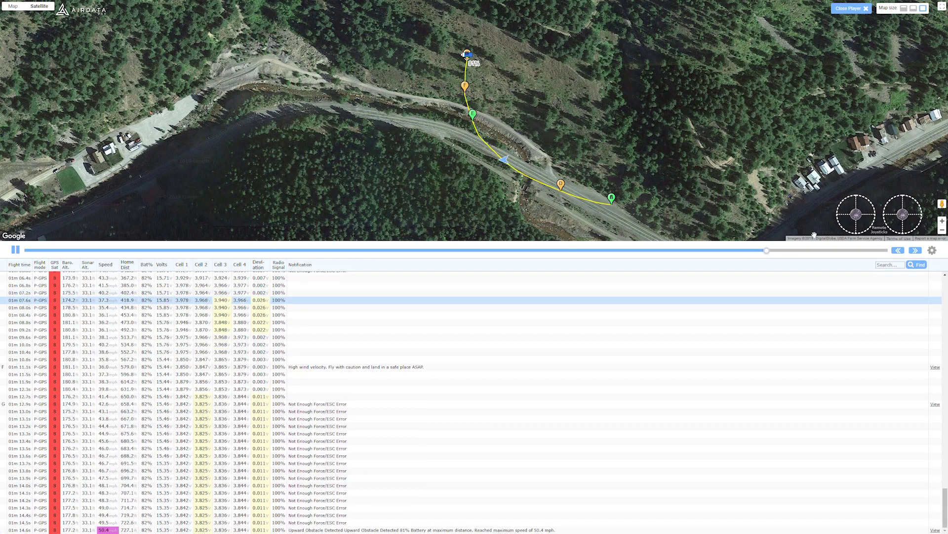
left_click(24, 251)
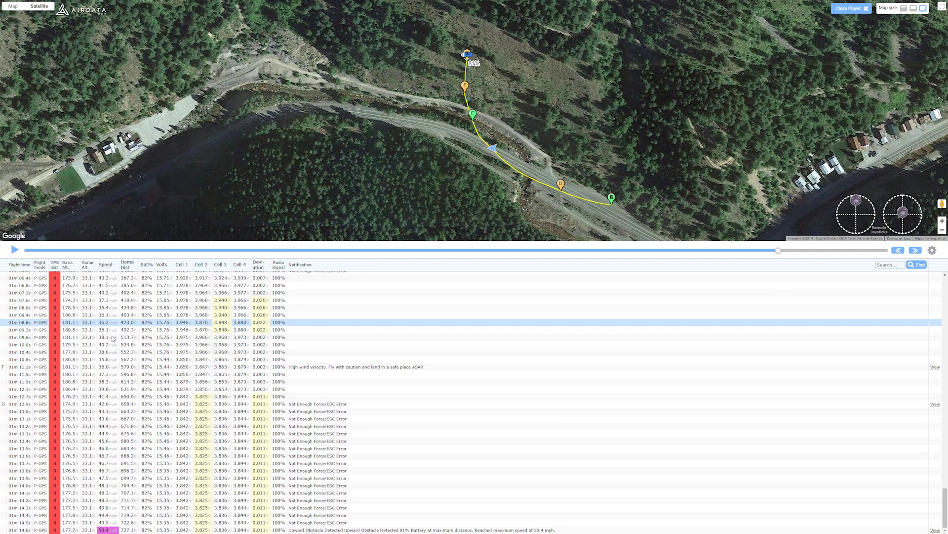
left_click(15, 250)
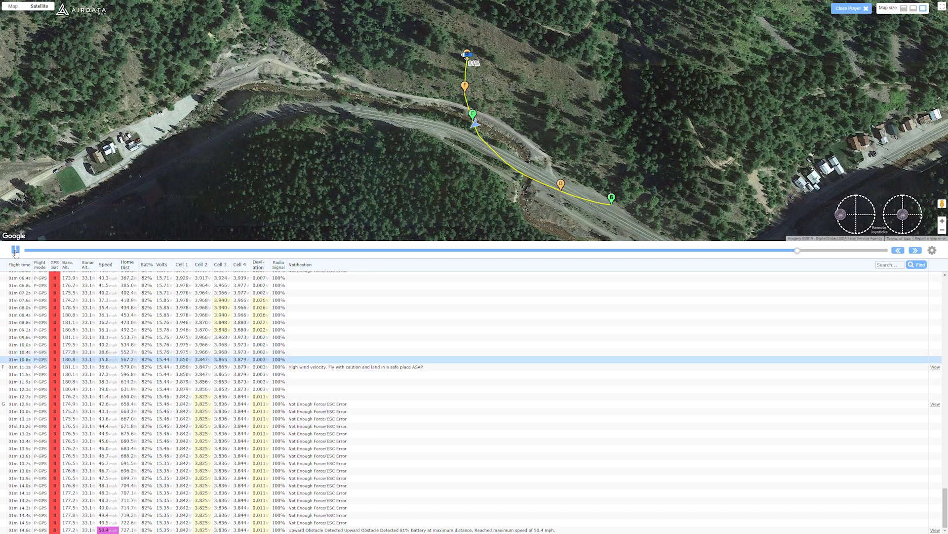
left_click(15, 251)
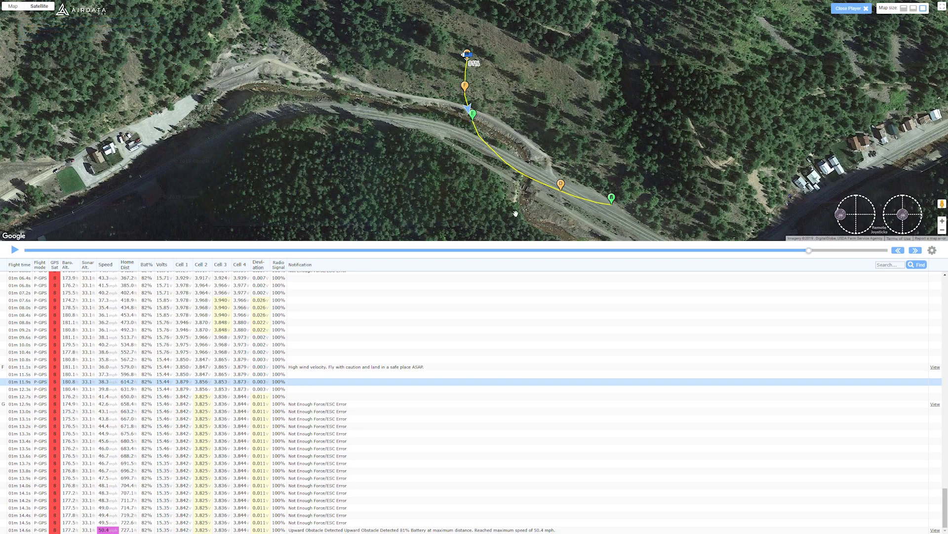
left_click(15, 252)
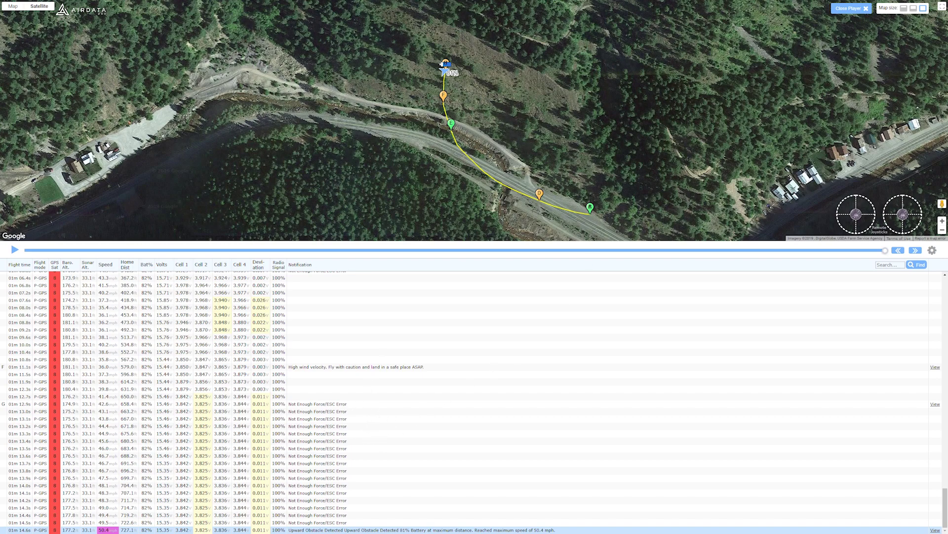
Set the playback speed to the middle option and replay the flight from shortly before the Home Point Recorded entry
left_click(932, 250)
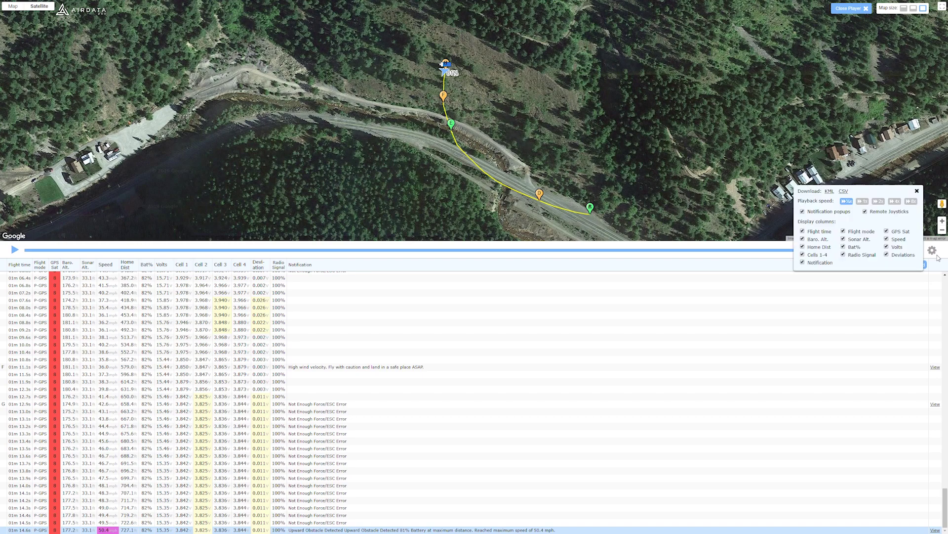
left_click(882, 203)
left_click(496, 250)
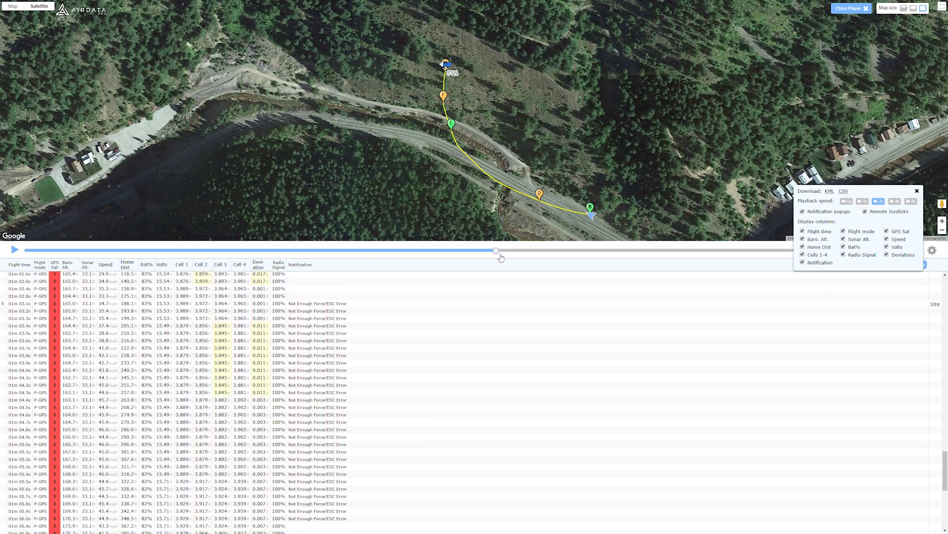
key("space")
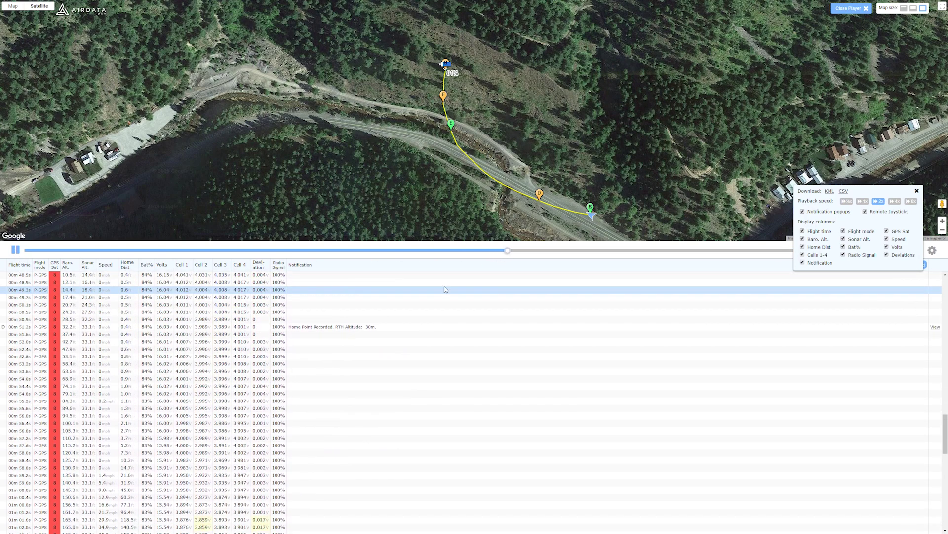